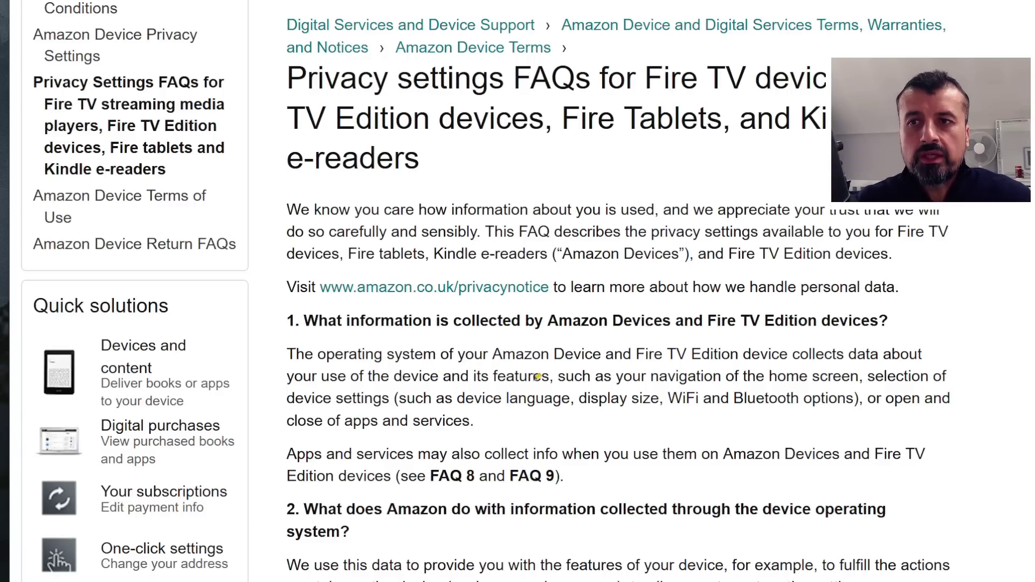
Highlight the phrases about collected navigation and WiFi/Bluetooth data in FAQ 1 and about how Amazon uses the data in FAQ 2.
{"action": "left_click_drag", "start_coordinate": [583, 376], "coordinate": [862, 374]}
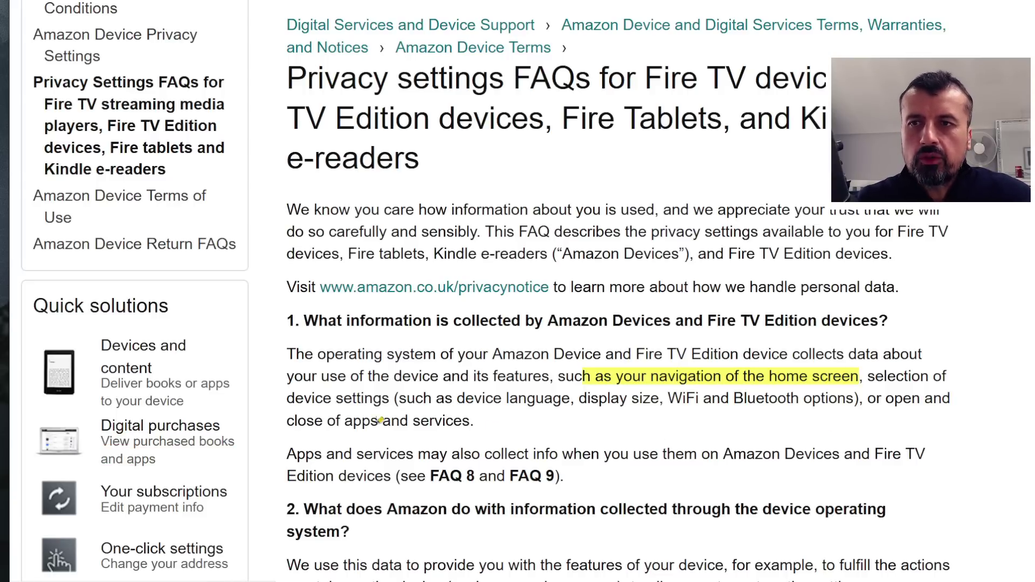
{"action": "left_click_drag", "start_coordinate": [669, 398], "coordinate": [862, 404]}
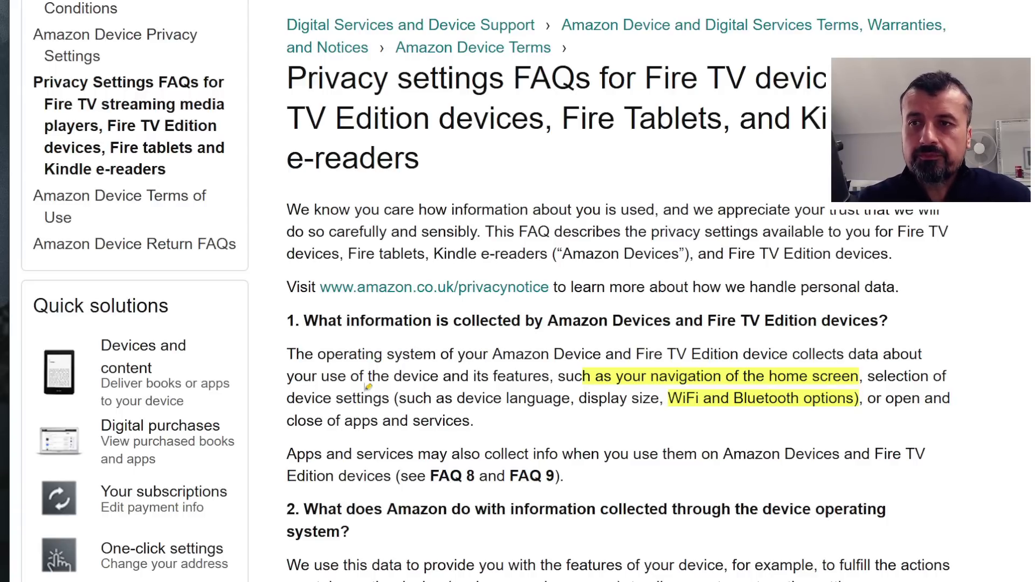
{"action": "scroll", "coordinate": [372, 389], "scroll_direction": "down", "scroll_amount": 4}
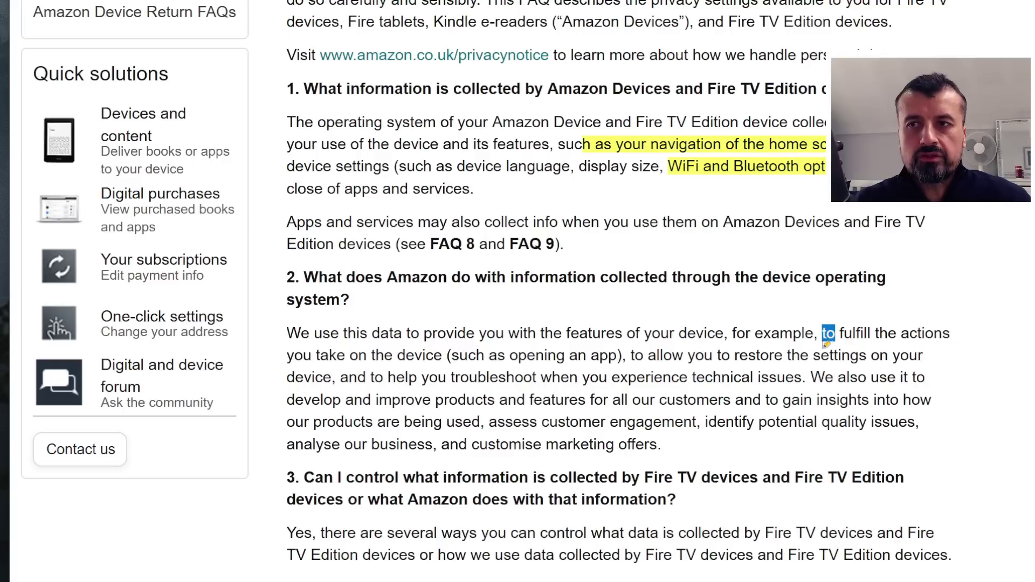
{"action": "mouse_move", "coordinate": [834, 330]}
{"action": "left_mouse_down"}
{"action": "mouse_move", "coordinate": [647, 356]}
{"action": "mouse_move", "coordinate": [456, 355]}
{"action": "mouse_move", "coordinate": [730, 366]}
{"action": "mouse_move", "coordinate": [859, 358]}
{"action": "left_mouse_up"}
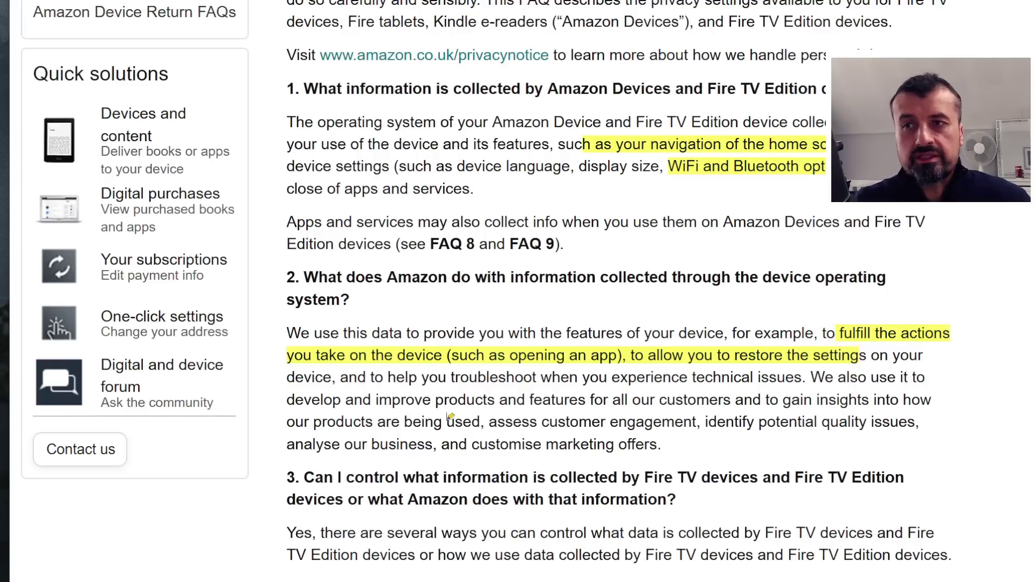
{"action": "left_click_drag", "start_coordinate": [288, 400], "coordinate": [740, 401]}
{"action": "left_click", "coordinate": [747, 422]}
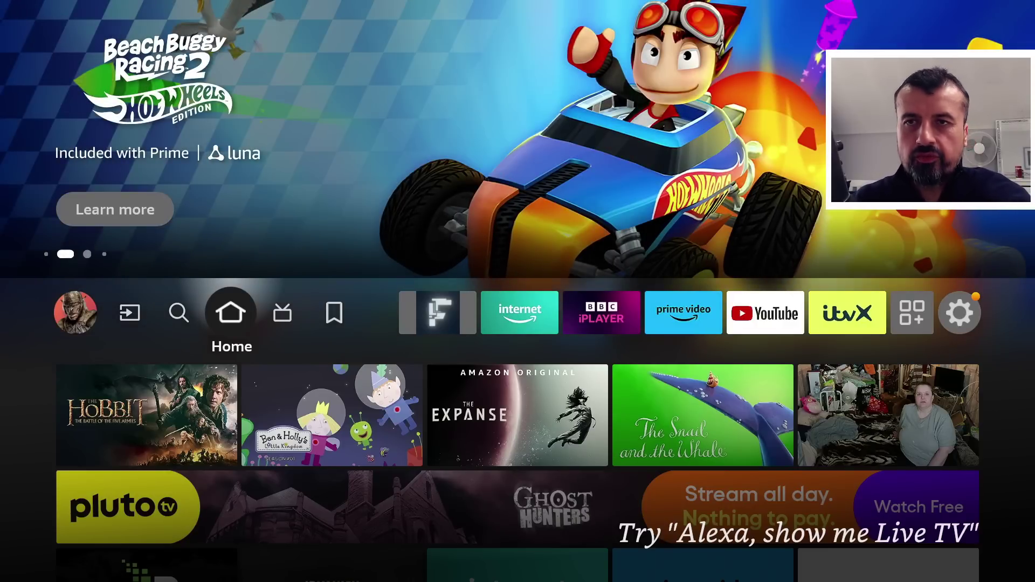
Switch to the Fire TV home screen and bring up the device settings.
{"action": "key", "text": "Right"}
{"action": "key", "text": "Right"}
{"action": "key", "text": "Right"}
{"action": "key", "text": "Right"}
{"action": "key", "text": "Right"}
{"action": "key", "text": "Right"}
{"action": "key", "text": "Right"}
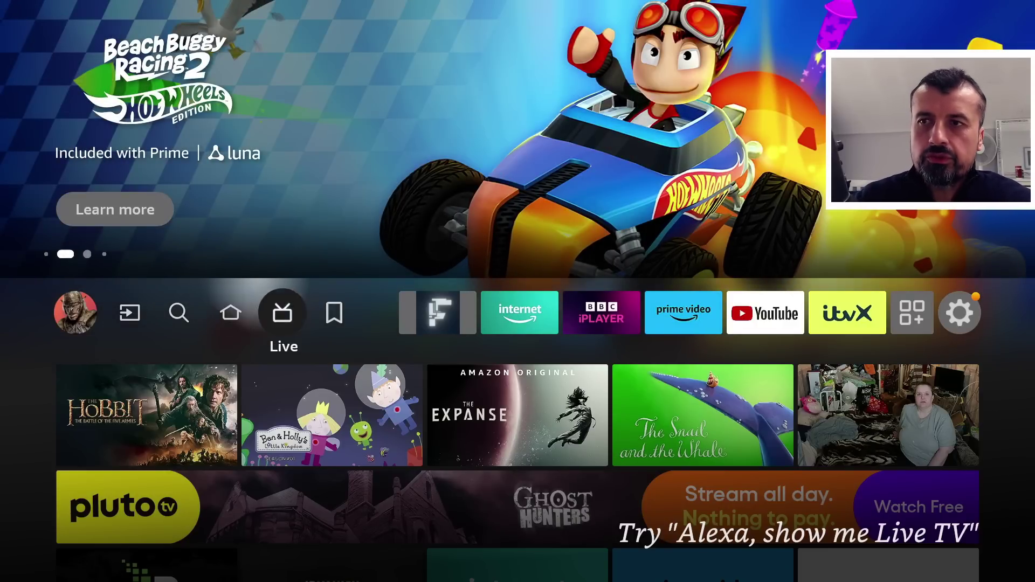
{"action": "key", "text": "Right"}
{"action": "key", "text": "Right"}
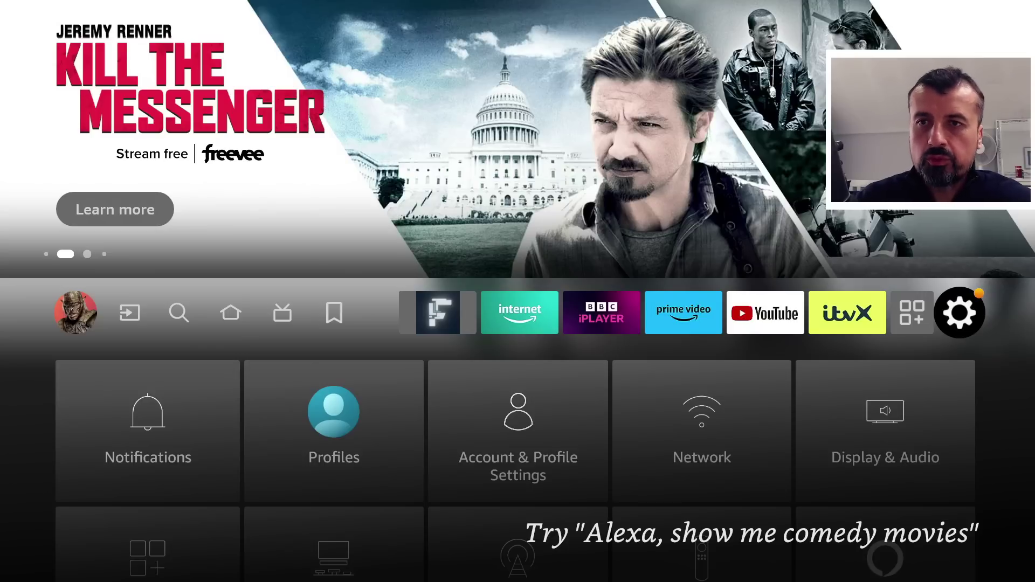
Open the Privacy Settings within the Fire TV Preferences.
{"action": "key", "text": "Down"}
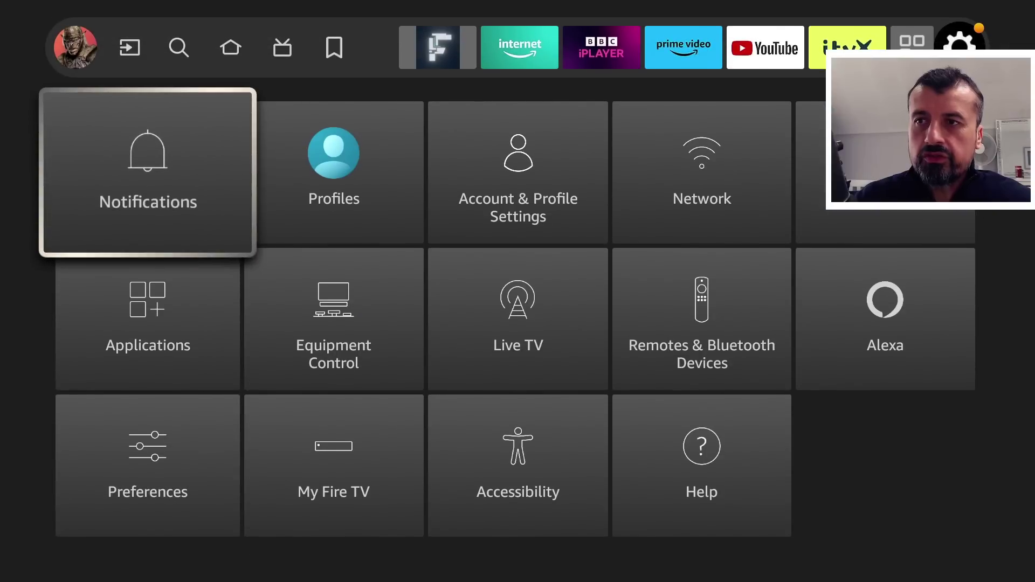
{"action": "key", "text": "Down"}
{"action": "key", "text": "Down"}
{"action": "key", "text": "Return"}
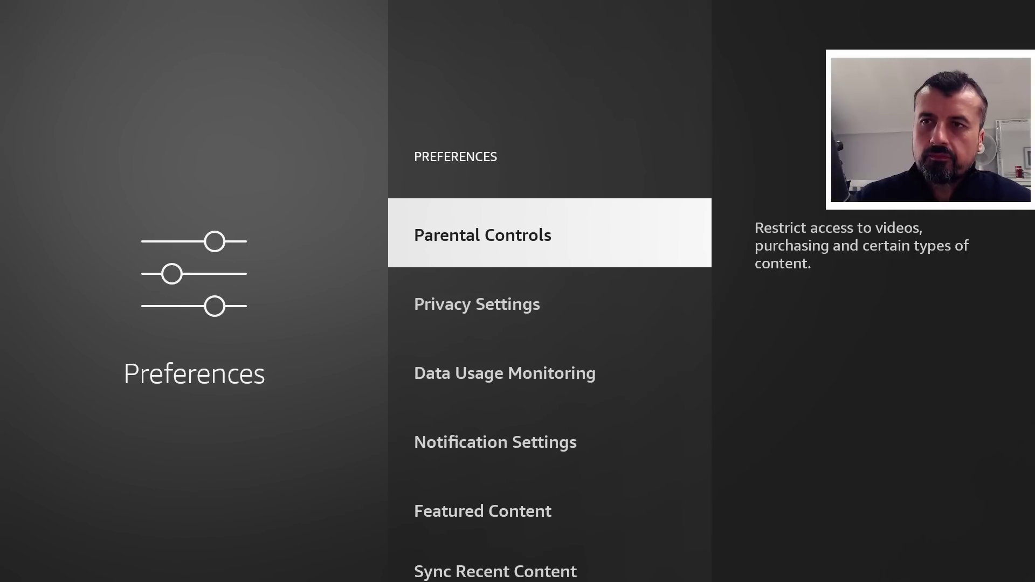
{"action": "key", "text": "Down"}
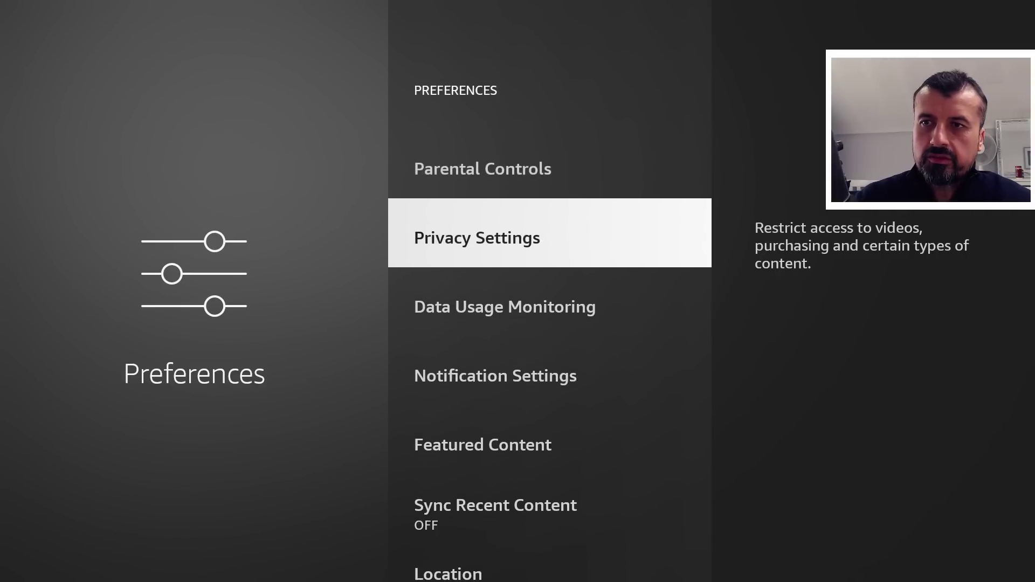
{"action": "key", "text": "Return"}
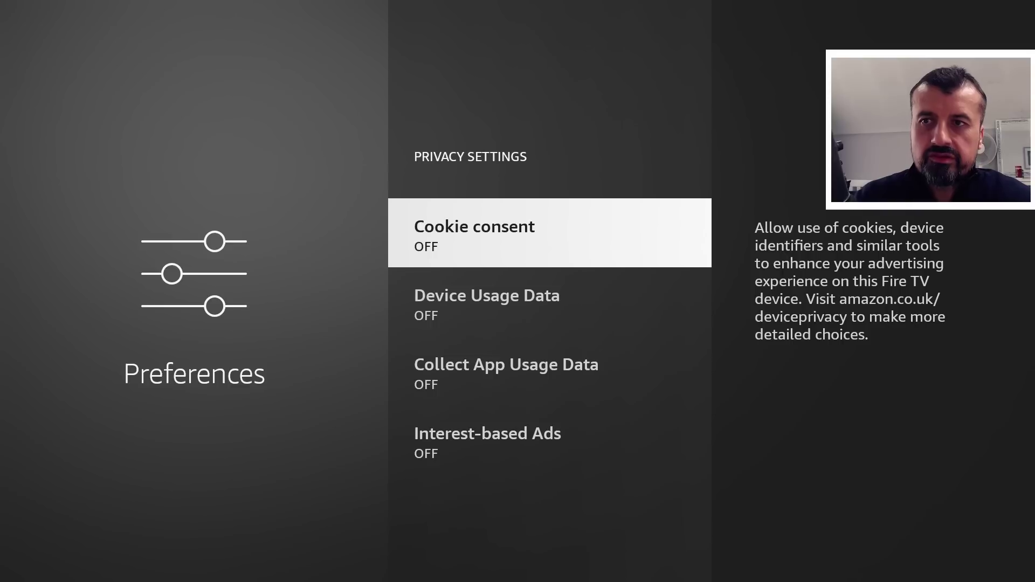
Look through the Cookie consent, Device Usage Data, Collect App Usage Data and Interest-based Ads settings and their descriptions.
{"action": "key", "text": "Down"}
{"action": "key", "text": "Down"}
{"action": "key", "text": "Down"}
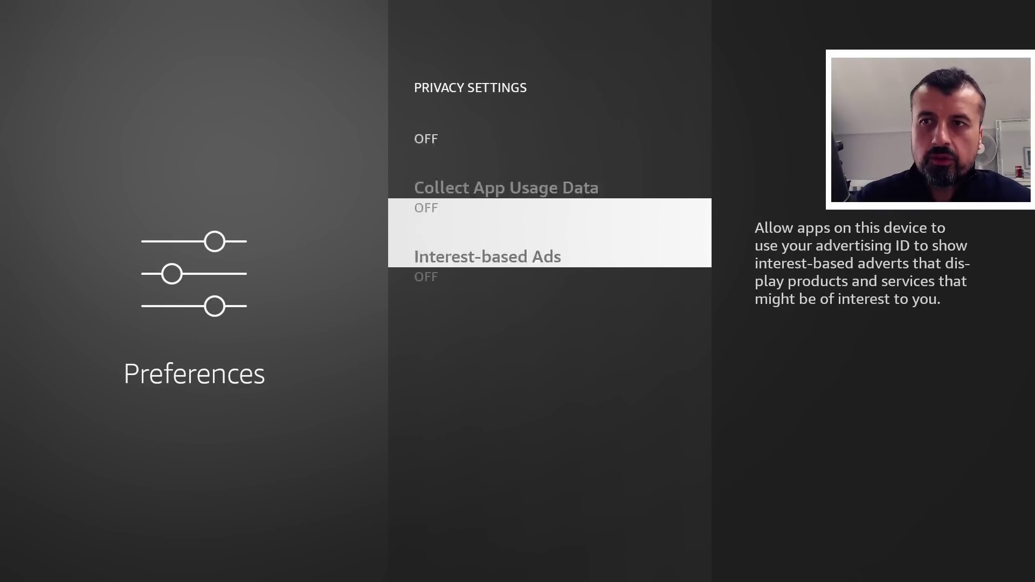
{"action": "key", "text": "Up"}
{"action": "key", "text": "Up"}
{"action": "key", "text": "Up"}
{"action": "key", "text": "Down"}
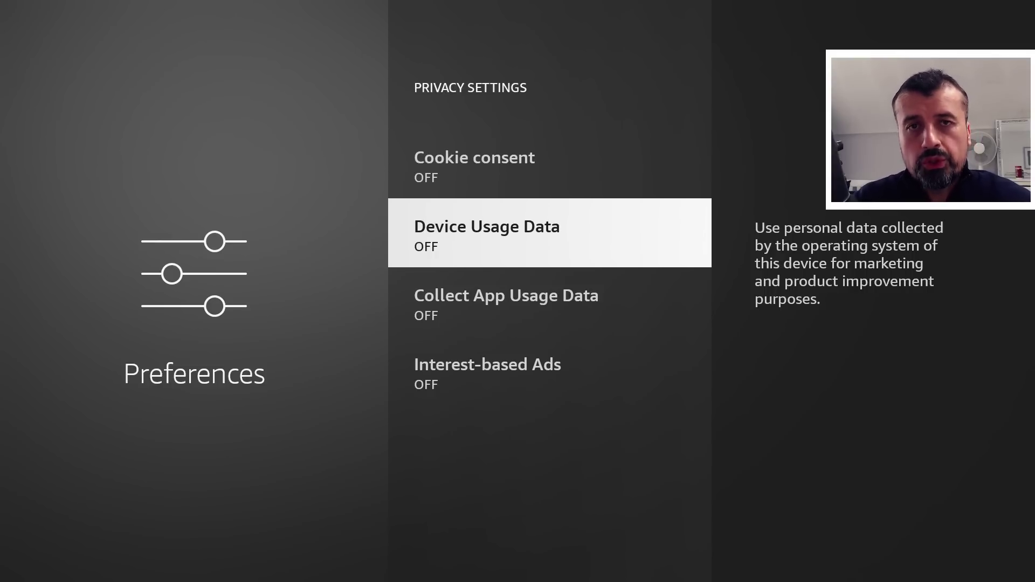
Select the Collect App Usage Data setting, and highlight the App Usage Data heading on the Amazon privacy FAQ web page.
{"action": "key", "text": "Down"}
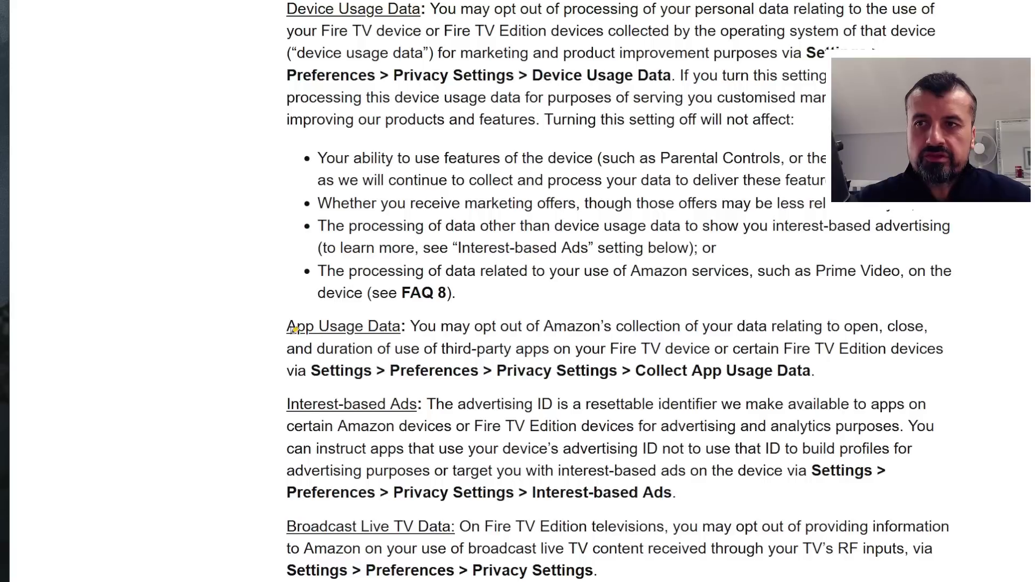
{"action": "left_click_drag", "start_coordinate": [287, 326], "coordinate": [405, 327]}
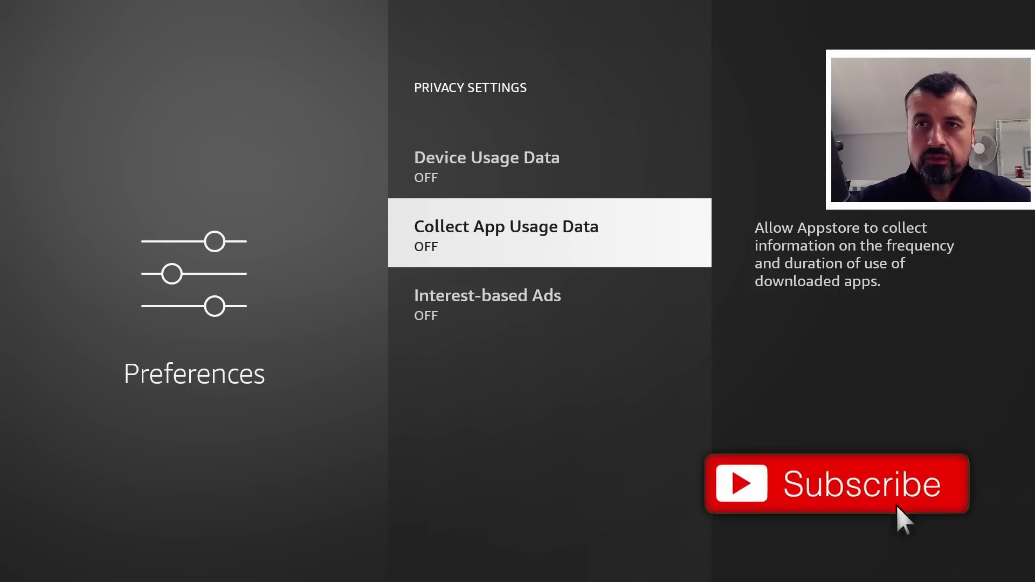
Check the Interest-based Ads setting and recheck the other Fire TV privacy settings up to Cookie consent.
{"action": "key", "text": "Down"}
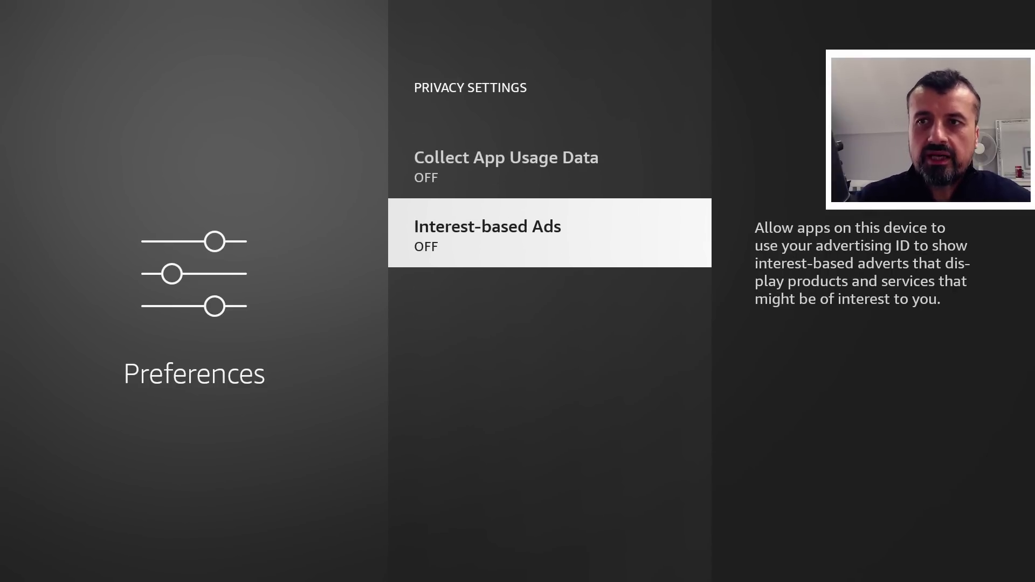
{"action": "key", "text": "Up"}
{"action": "key", "text": "Up"}
{"action": "key", "text": "Up"}
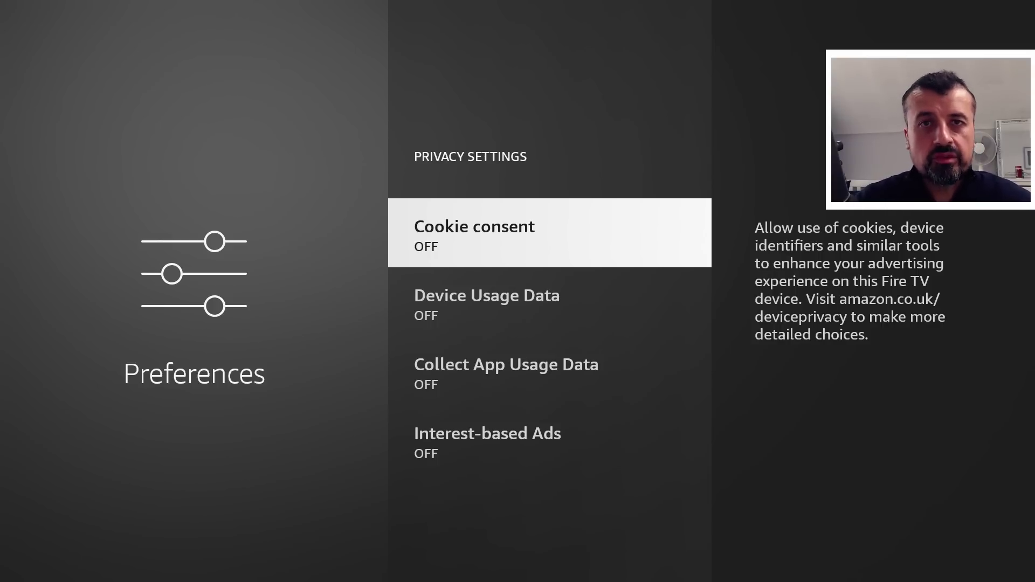
{"action": "key", "text": "Down"}
{"action": "key", "text": "Down"}
{"action": "key", "text": "Up"}
{"action": "key", "text": "Up"}
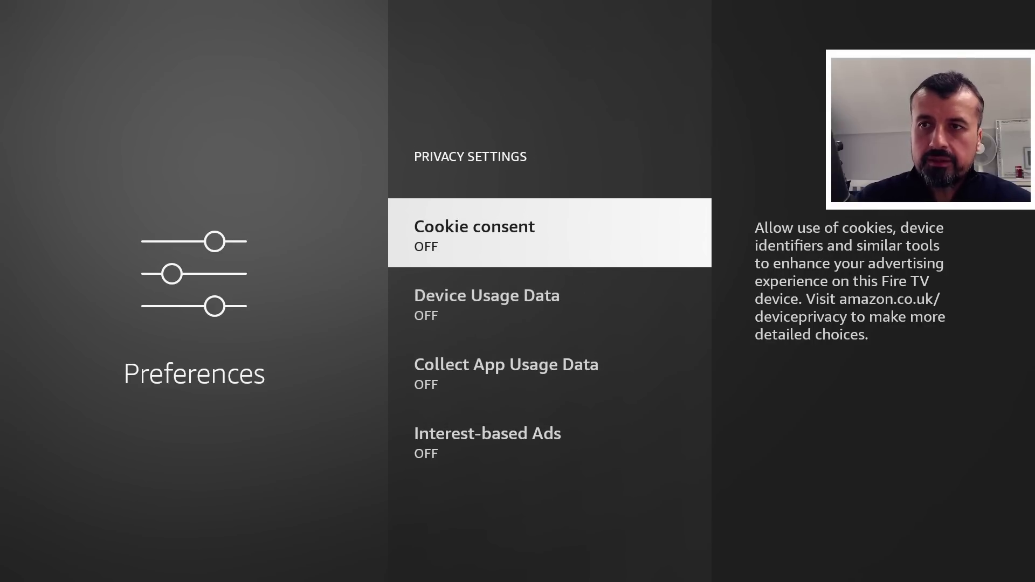
Turn off Still Watching in the Data Usage Monitoring preferences.
{"action": "key", "text": "Escape"}
{"action": "key", "text": "Down"}
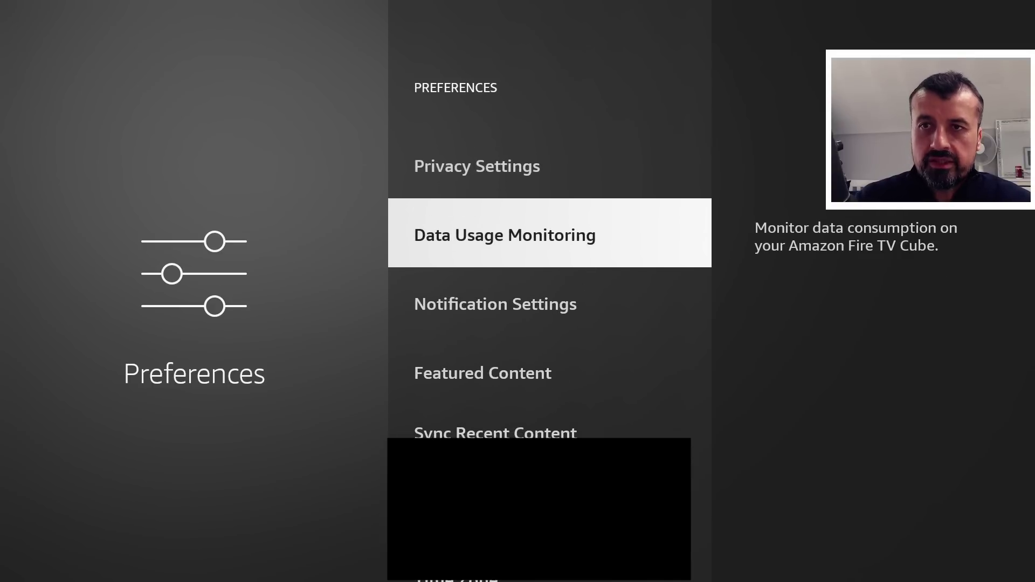
{"action": "key", "text": "Return"}
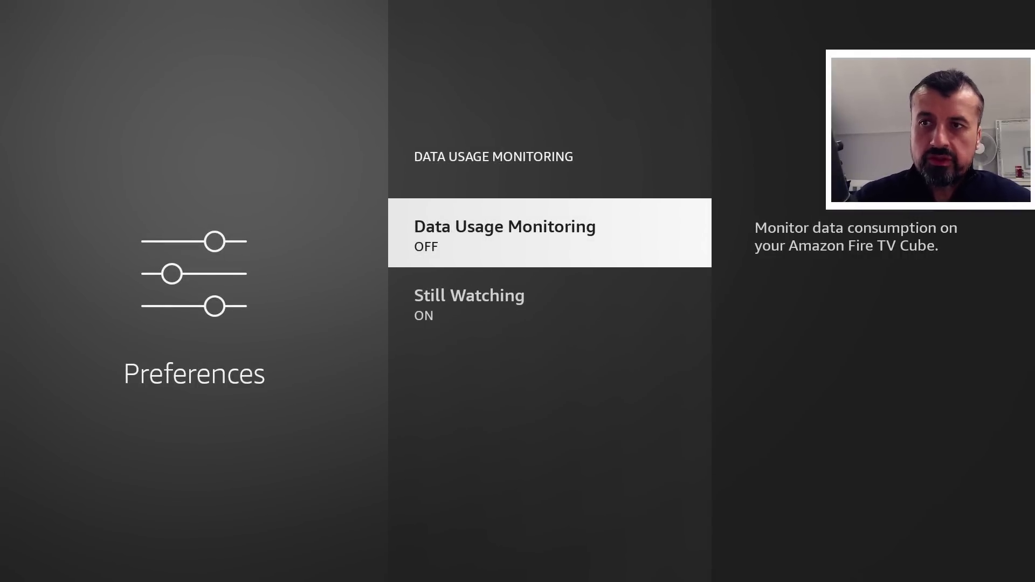
{"action": "key", "text": "Down"}
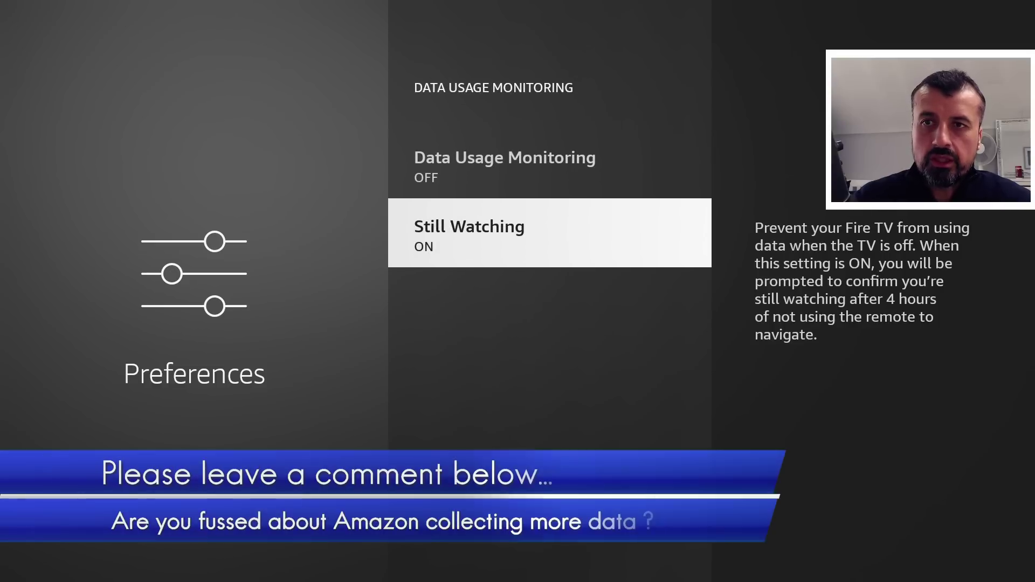
{"action": "key", "text": "Return"}
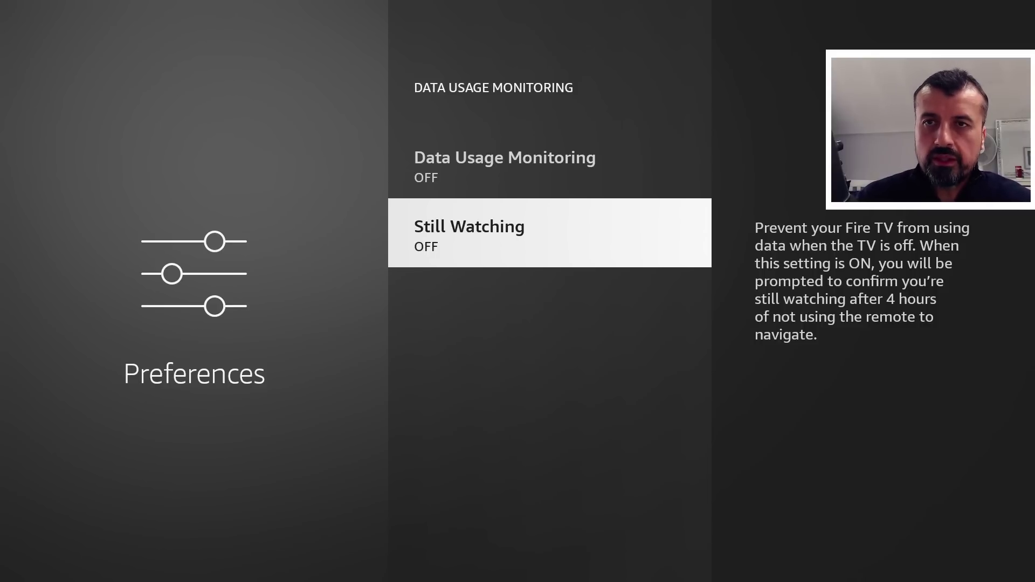
{"action": "key", "text": "Escape"}
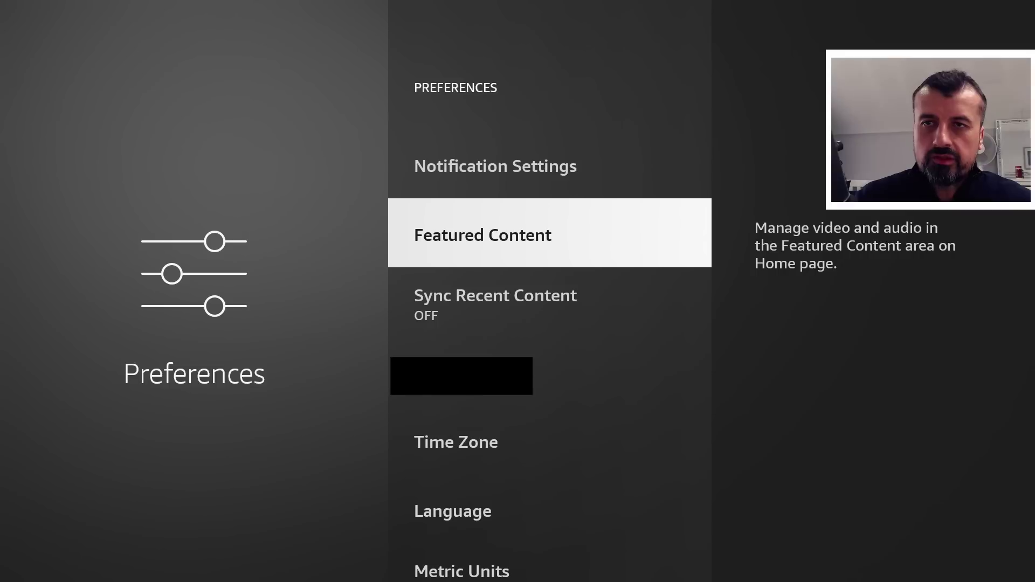
Open the Featured Content preferences and check the video and audio autoplay settings.
{"action": "key", "text": "Return"}
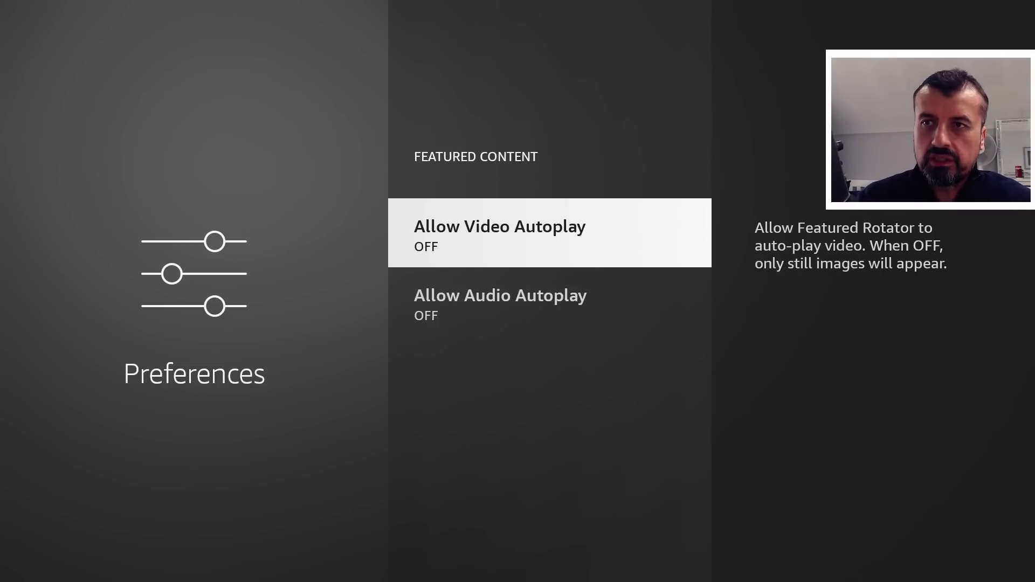
{"action": "key", "text": "Down"}
{"action": "key", "text": "Up"}
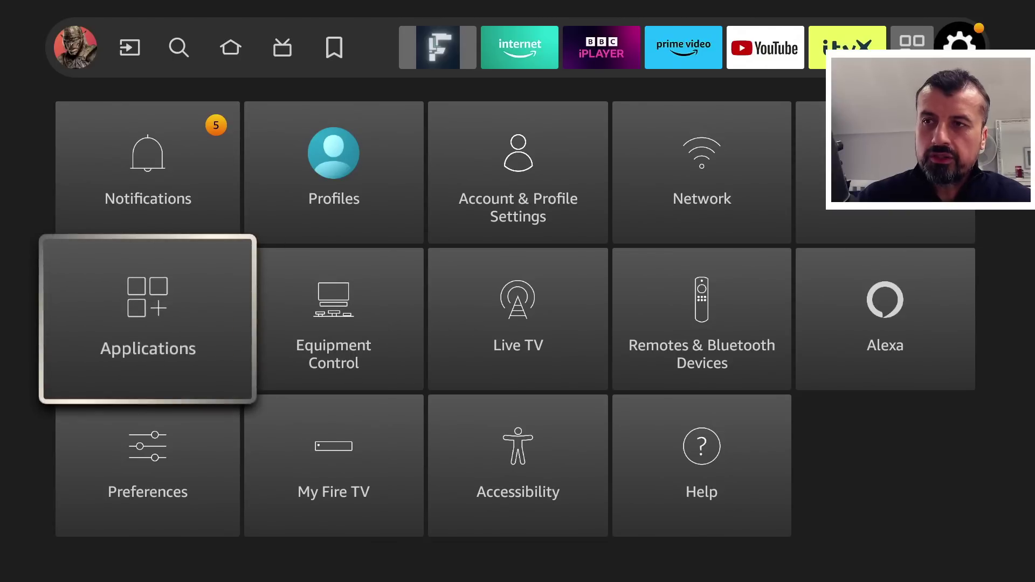
Disable access to Amazon Photos in the Amazon Photos application settings.
{"action": "key", "text": "Return"}
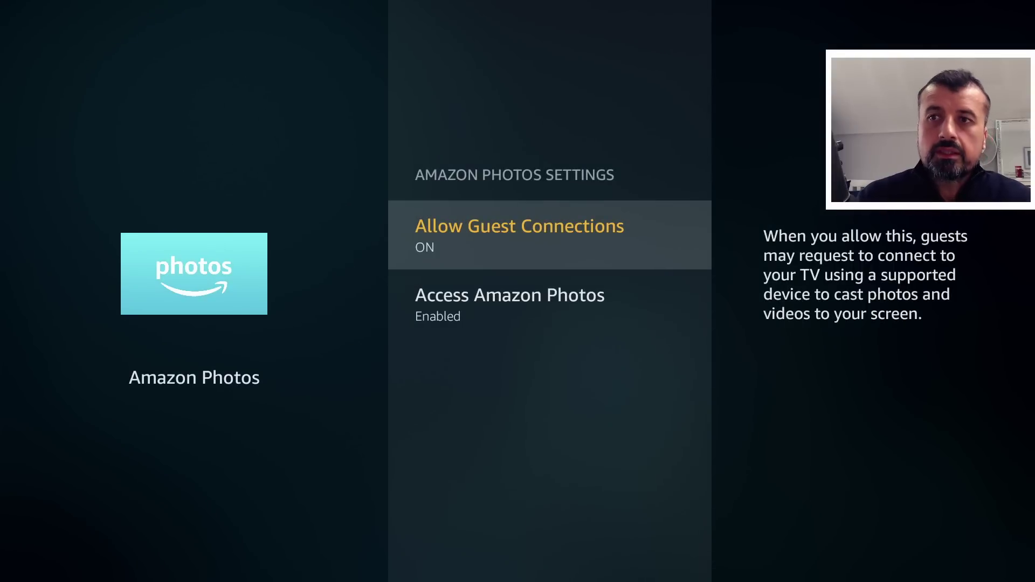
{"action": "key", "text": "Down"}
{"action": "key", "text": "Up"}
{"action": "key", "text": "Return"}
{"action": "key", "text": "Down"}
{"action": "key", "text": "Return"}
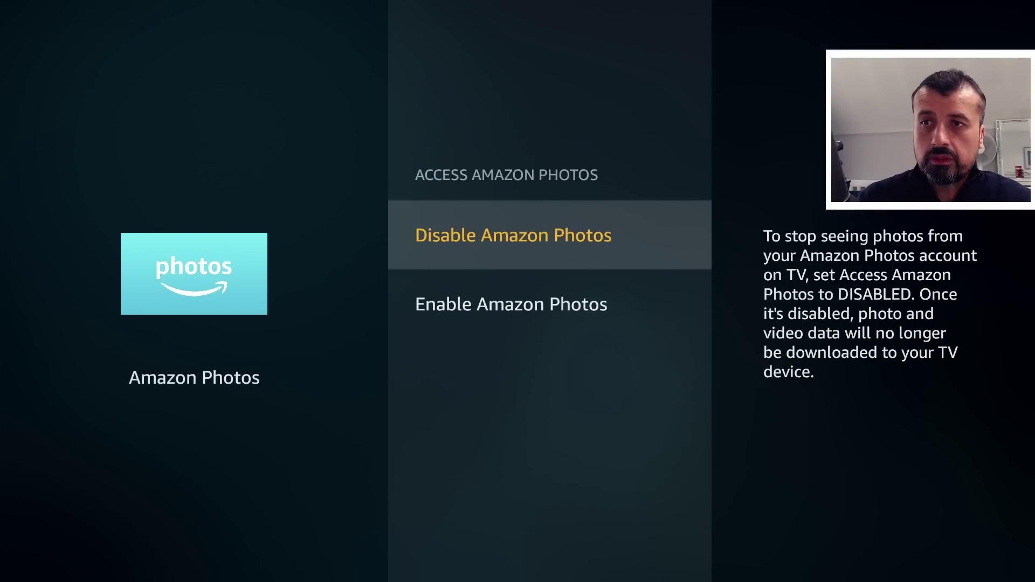
{"action": "key", "text": "Return"}
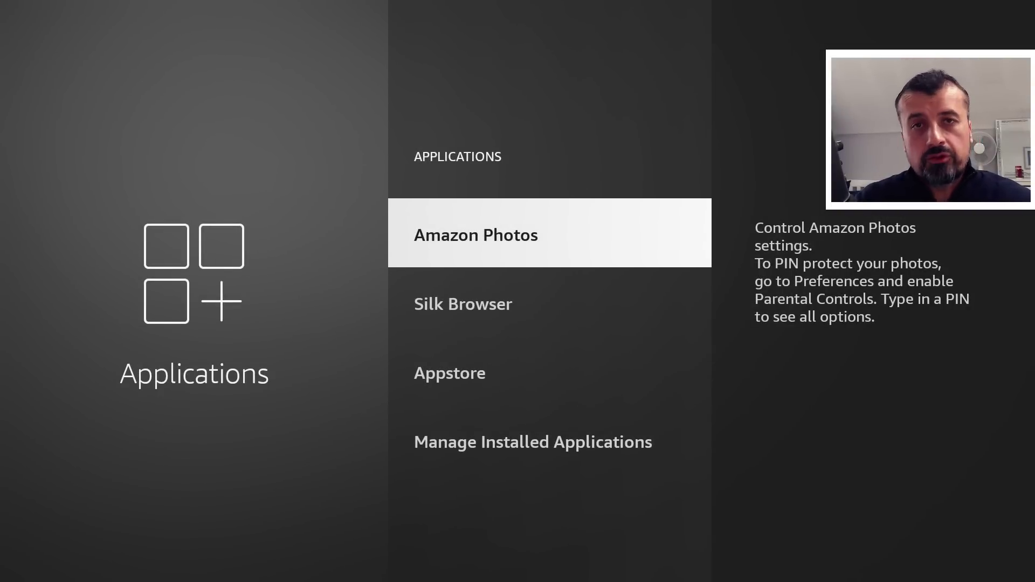
Turn off Allow Guest Connections in the Amazon Photos settings.
{"action": "key", "text": "Return"}
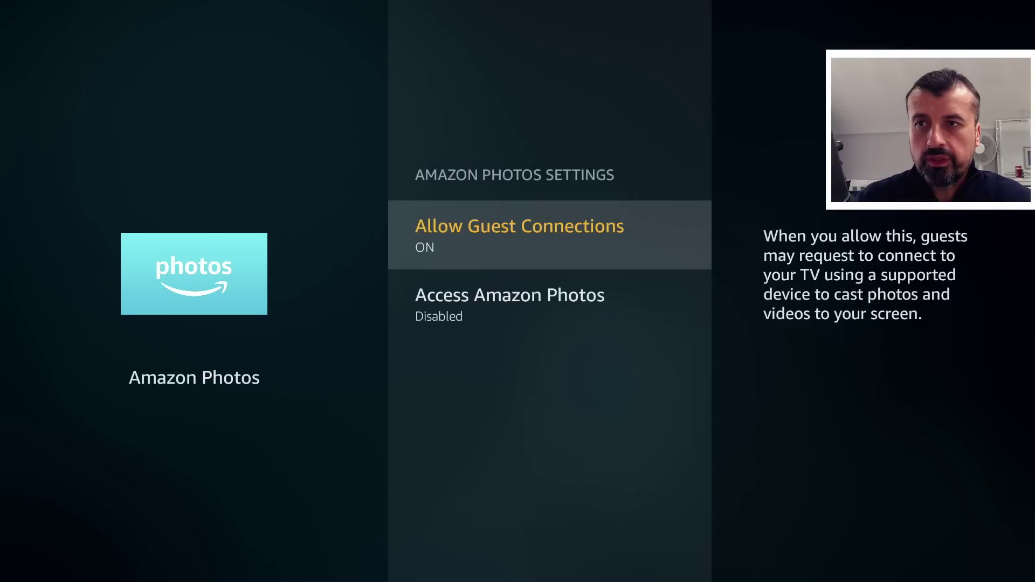
{"action": "key", "text": "Down"}
{"action": "key", "text": "Up"}
{"action": "key", "text": "Return"}
{"action": "key", "text": "Down"}
{"action": "key", "text": "Up"}
{"action": "key", "text": "Down"}
{"action": "key", "text": "Up"}
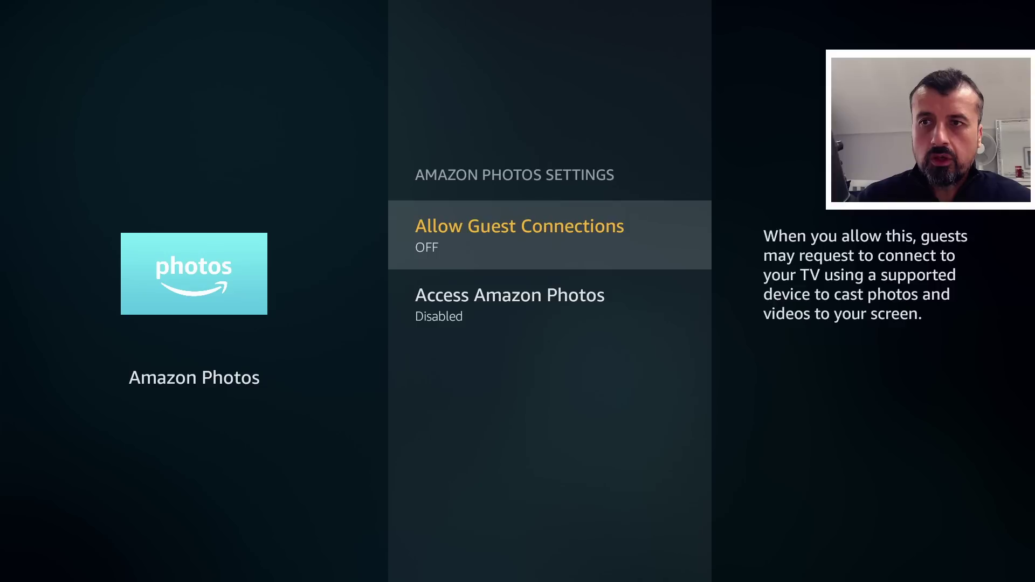
{"action": "key", "text": "Down"}
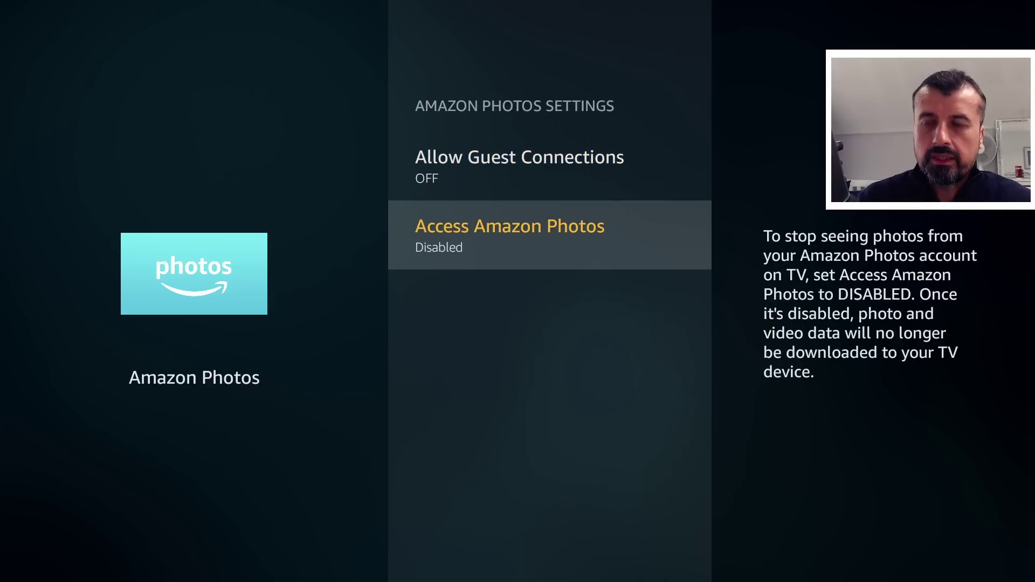
Open the Silk Browser's Privacy and security settings and examine the options from Do Not Track through Use secure DNS.
{"action": "key", "text": "Escape"}
{"action": "key", "text": "Down"}
{"action": "key", "text": "Return"}
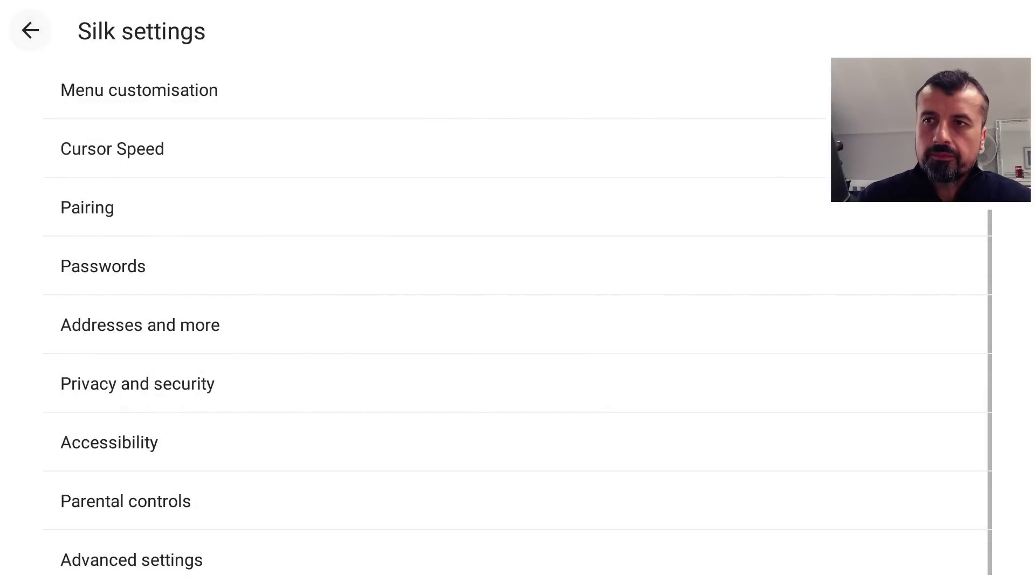
{"action": "key", "text": "Down"}
{"action": "key", "text": "Down"}
{"action": "key", "text": "Down"}
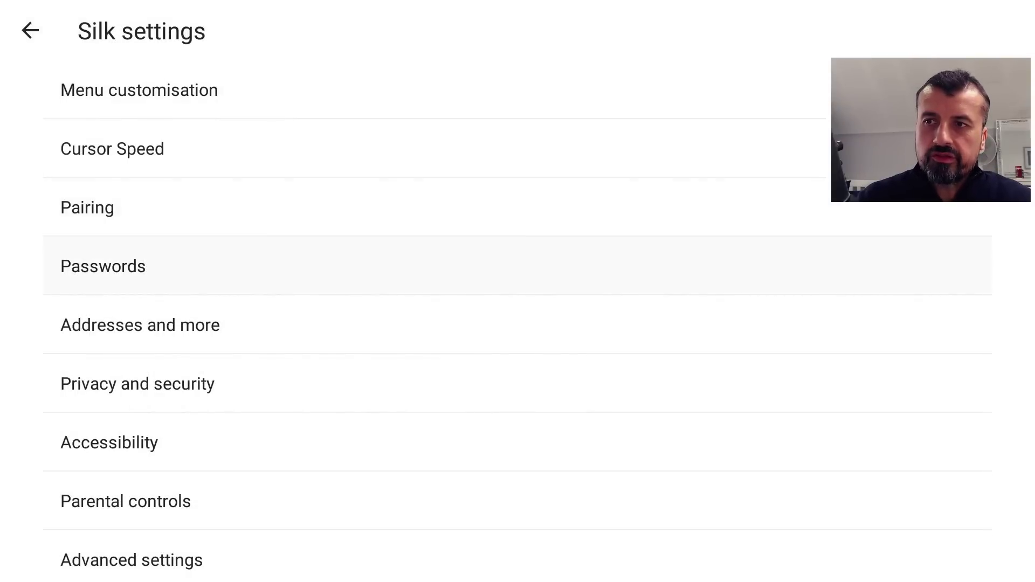
{"action": "key", "text": "Return"}
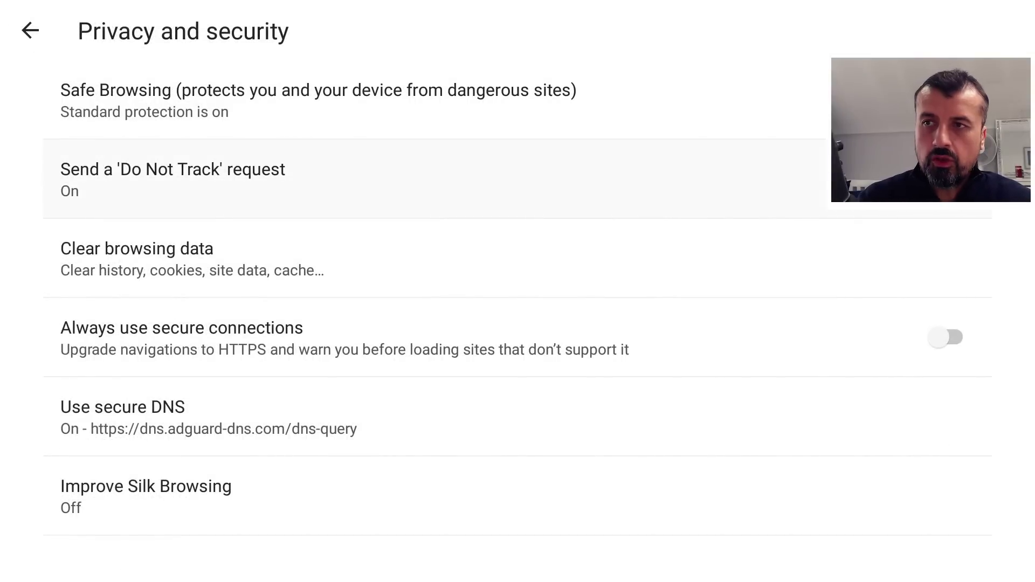
{"action": "key", "text": "Down"}
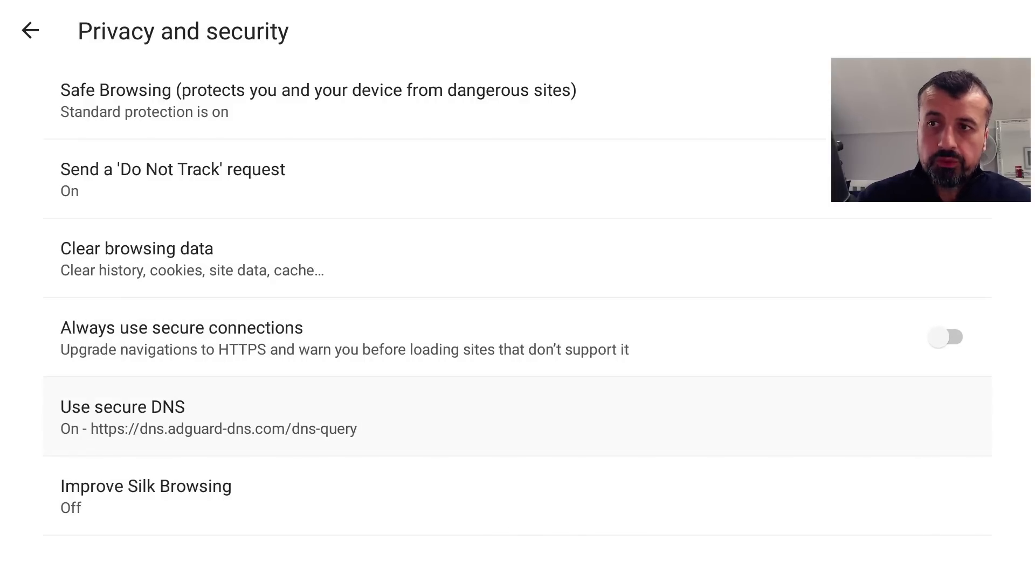
Open the Silk Browser's Use secure DNS options and check which provider is chosen.
{"action": "key", "text": "Return"}
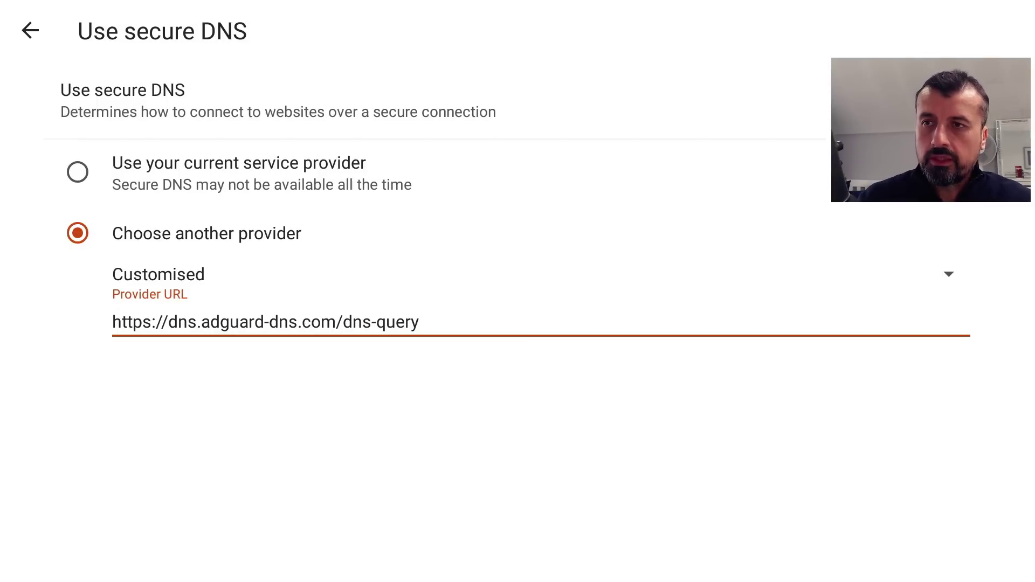
{"action": "key", "text": "Escape"}
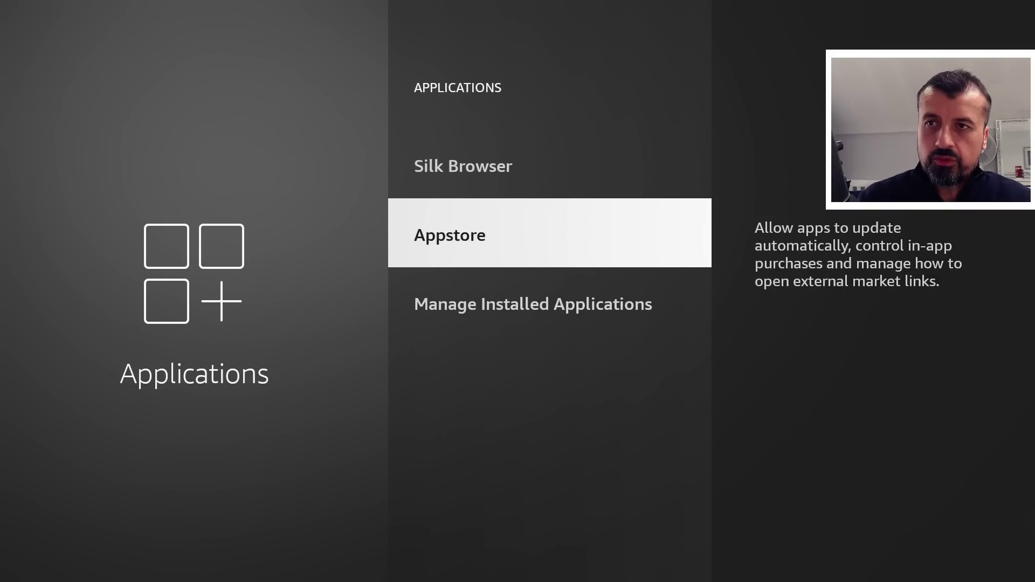
Open the Appstore application settings and switch Automatic Updates off and back on.
{"action": "key", "text": "Return"}
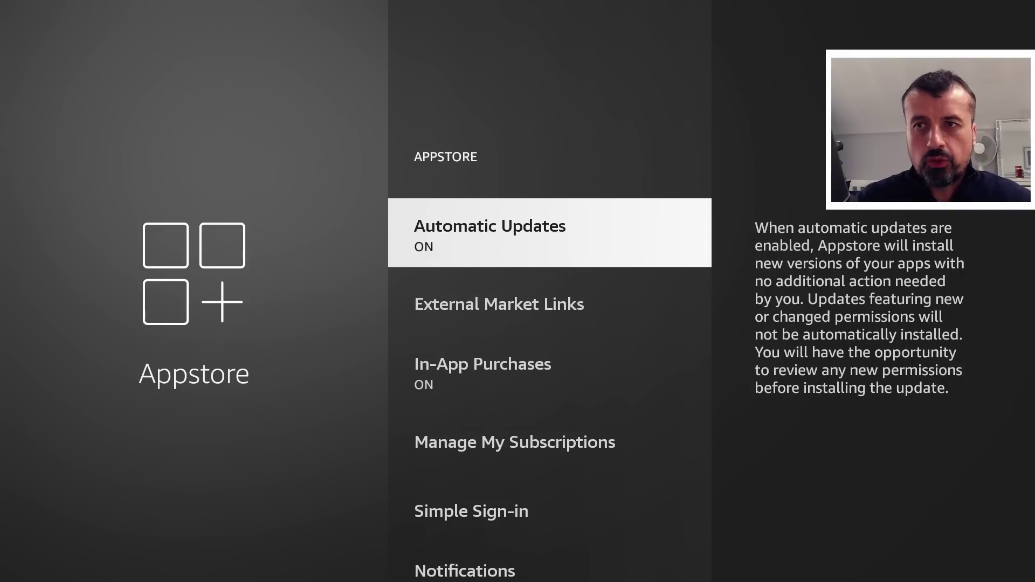
{"action": "key", "text": "Return"}
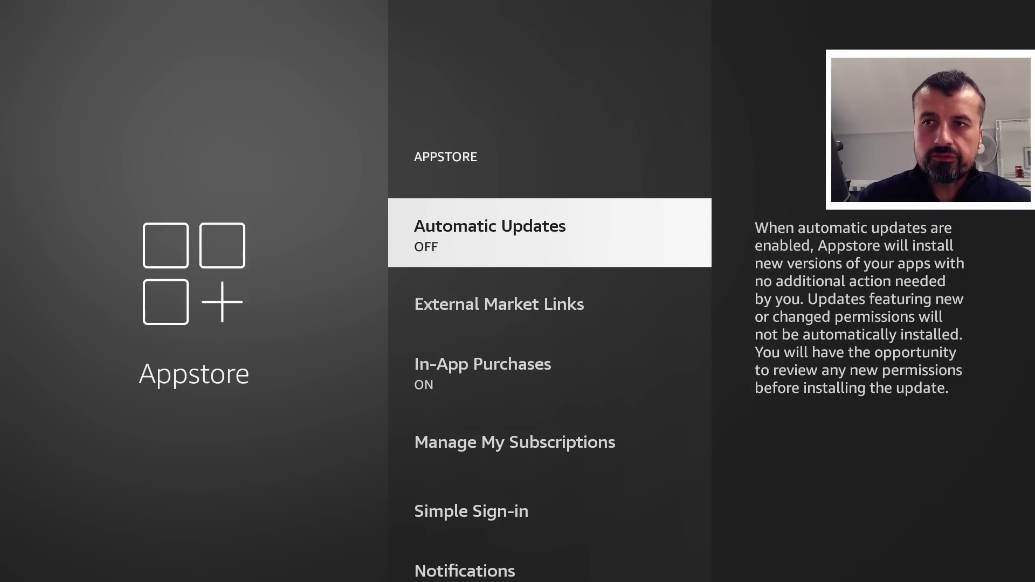
{"action": "key", "text": "Return"}
Go through the remaining Appstore settings, switch Notifications off and back on, and leave the settings.
{"action": "key", "text": "Down"}
{"action": "key", "text": "Down"}
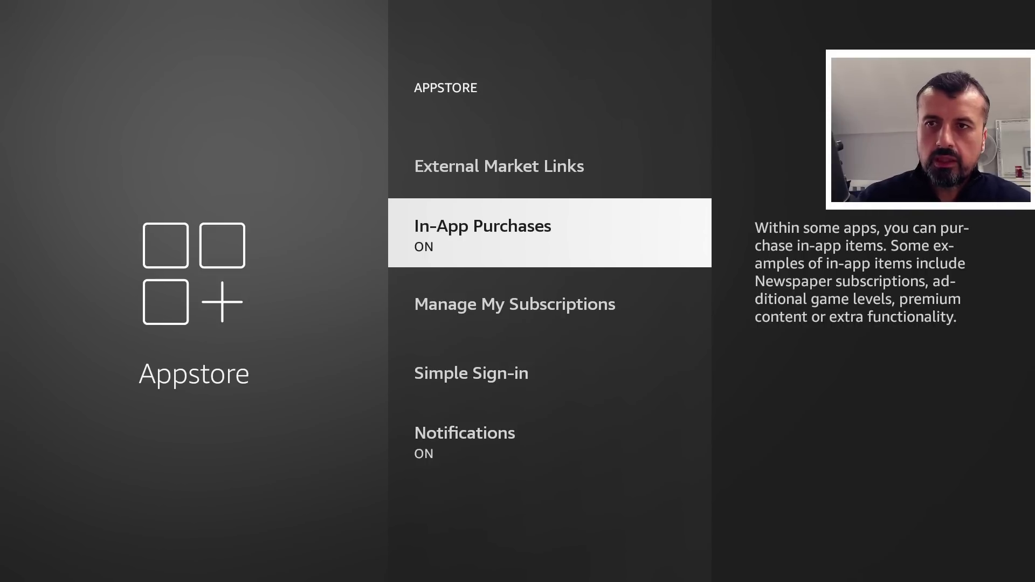
{"action": "key", "text": "Down"}
{"action": "key", "text": "Down"}
{"action": "key", "text": "Down"}
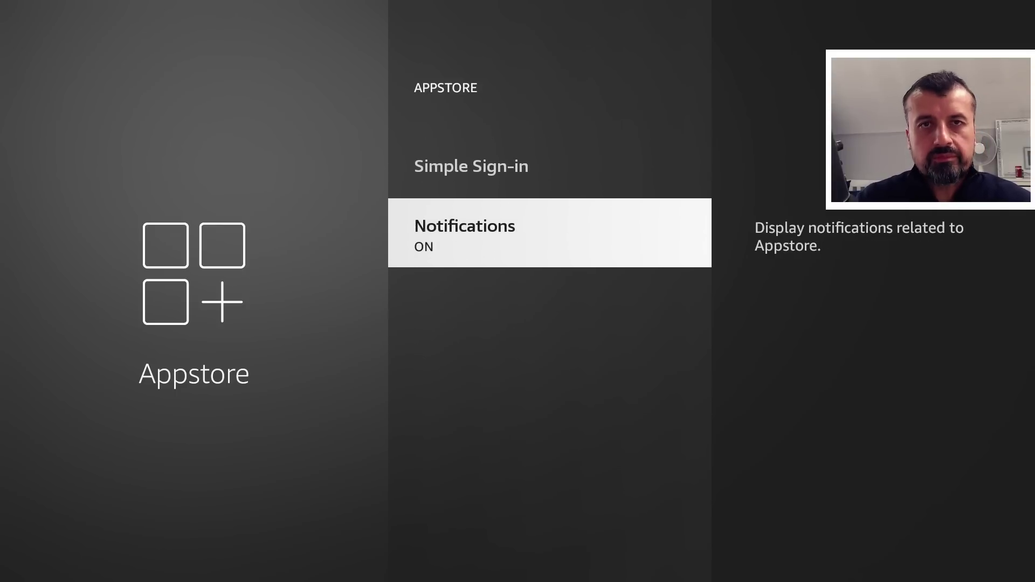
{"action": "key", "text": "Return"}
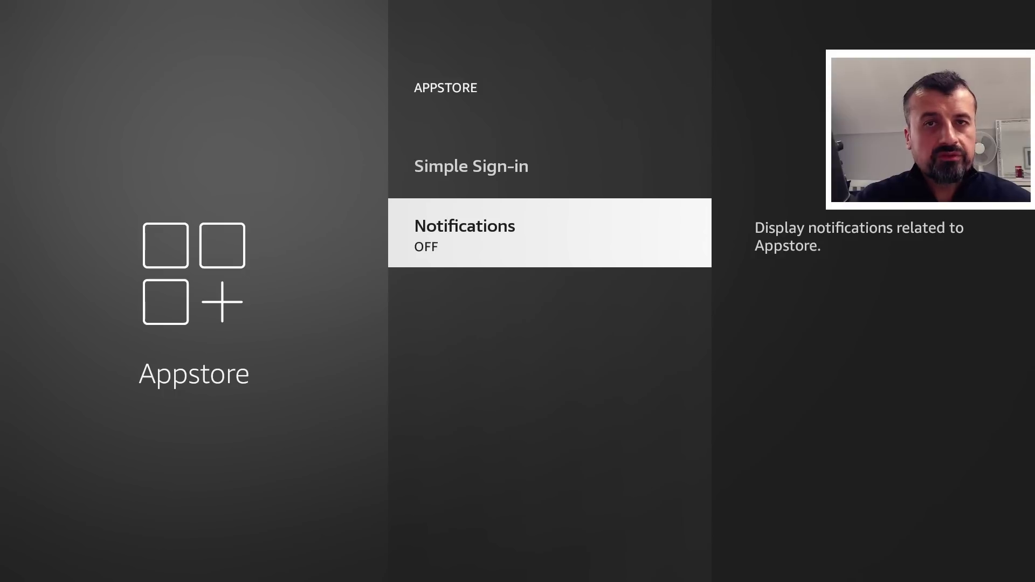
{"action": "key", "text": "Return"}
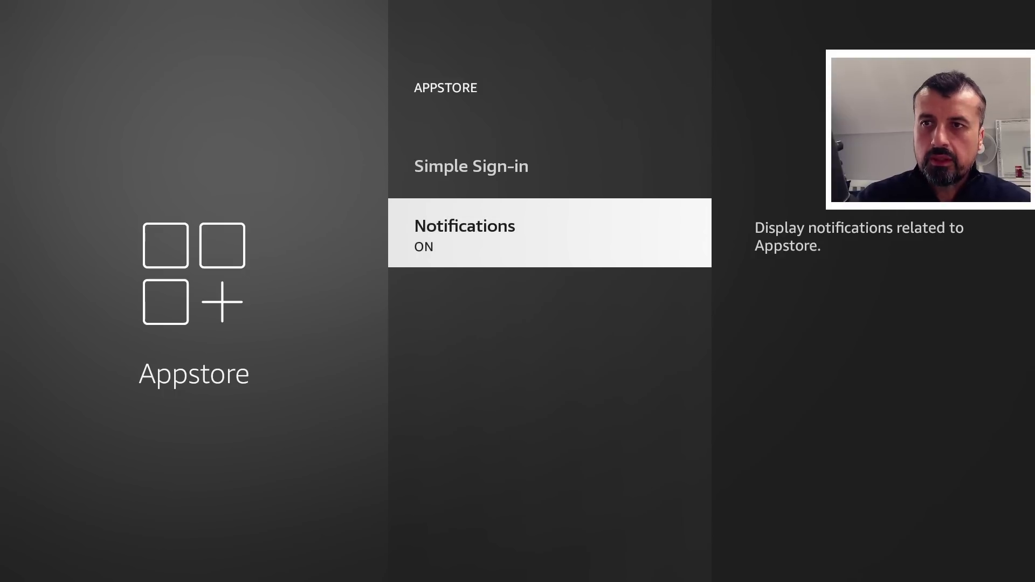
{"action": "key", "text": "Escape"}
{"action": "key", "text": "Escape"}
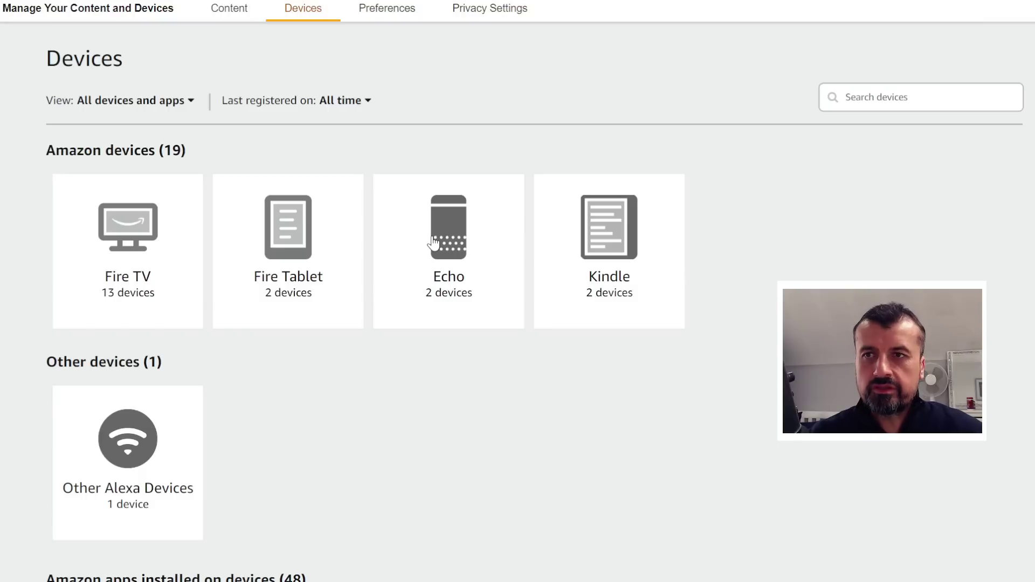
On Amazon's Manage Your Content and Devices website, open the device summary of the Fire TV Cube (3rd Gen).
{"action": "left_click", "coordinate": [156, 247]}
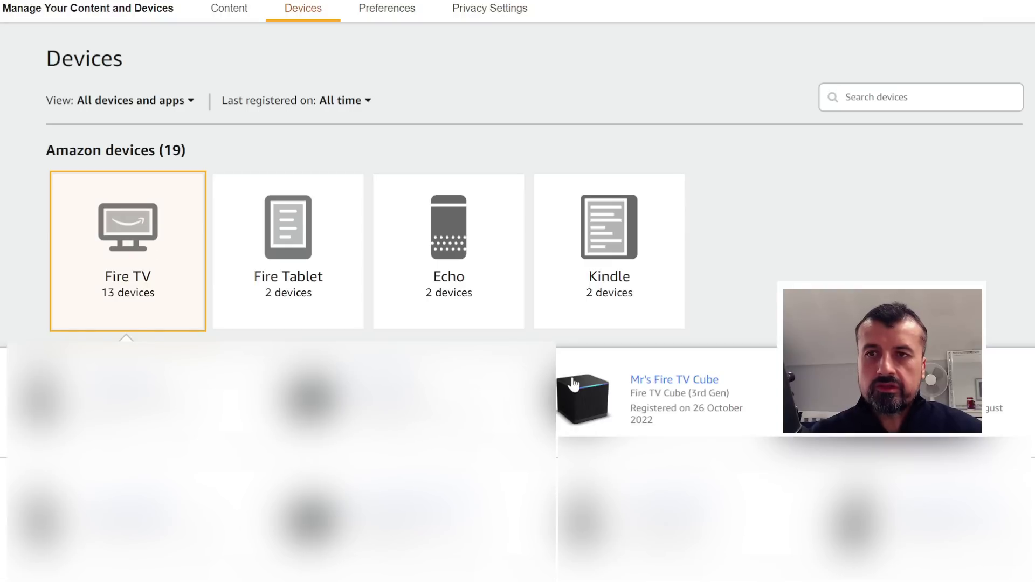
{"action": "left_click", "coordinate": [662, 384]}
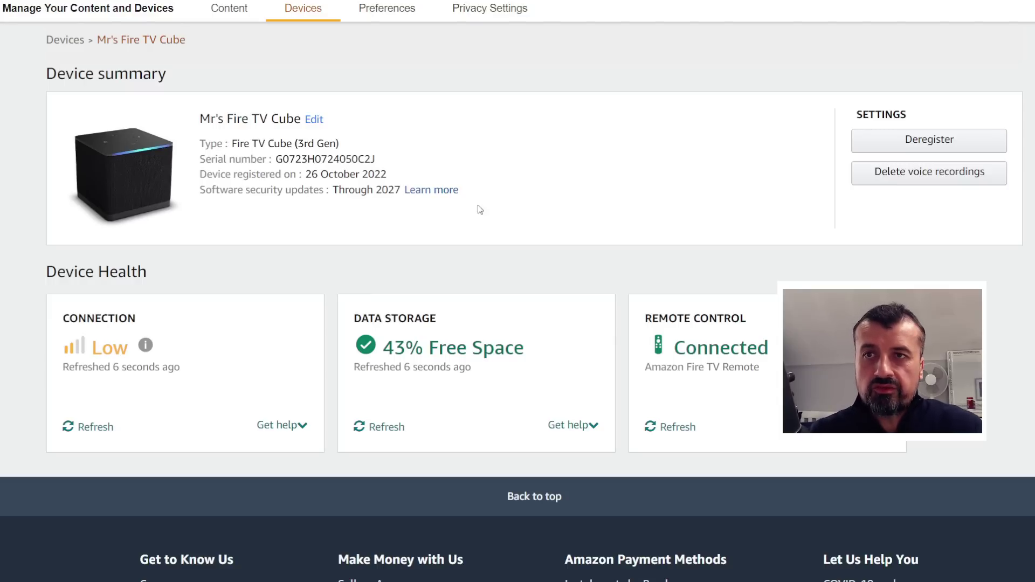
Open the Alexa Privacy settings and review the voice history recordings.
{"action": "mouse_move", "coordinate": [482, 19]}
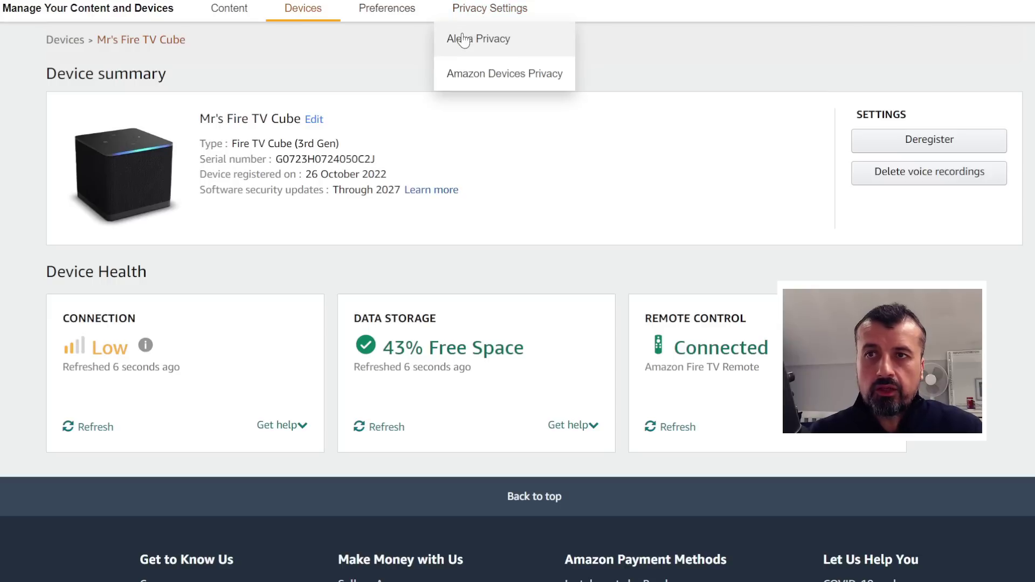
{"action": "left_click", "coordinate": [527, 45]}
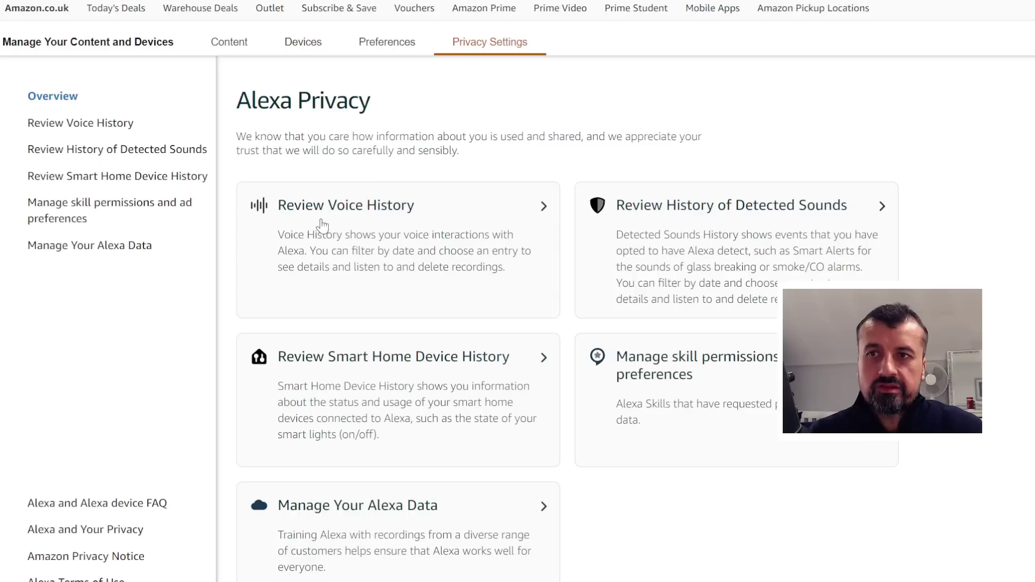
{"action": "left_click", "coordinate": [373, 212]}
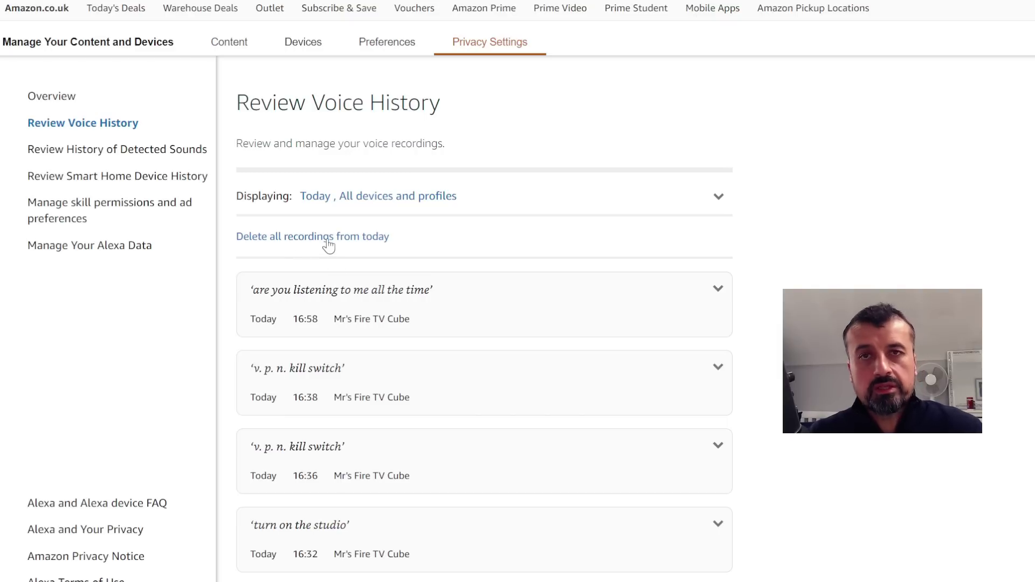
In Manage Your Alexa Data, set how long voice recordings are saved to Don't save recordings.
{"action": "left_click", "coordinate": [66, 98]}
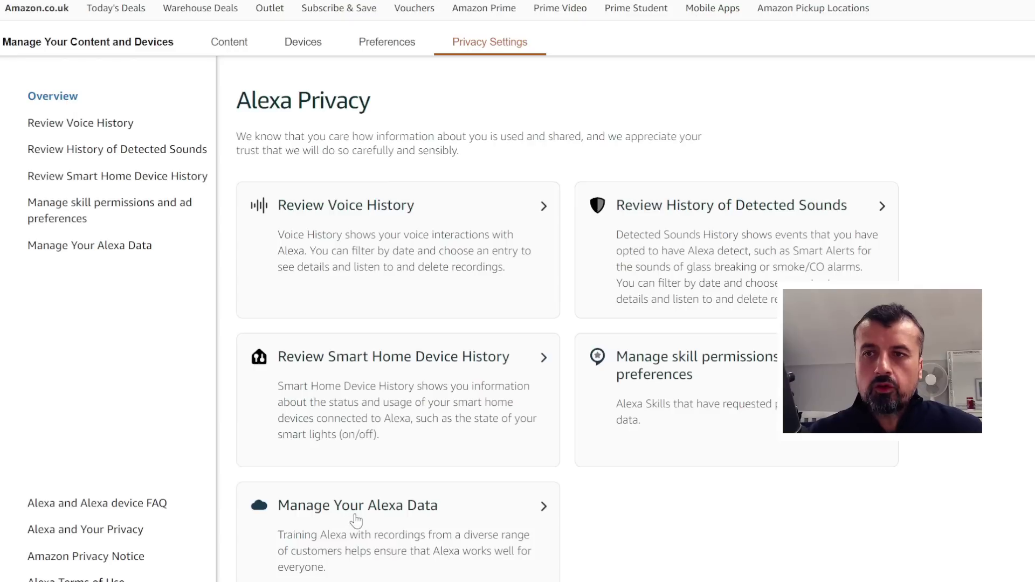
{"action": "left_click", "coordinate": [414, 508]}
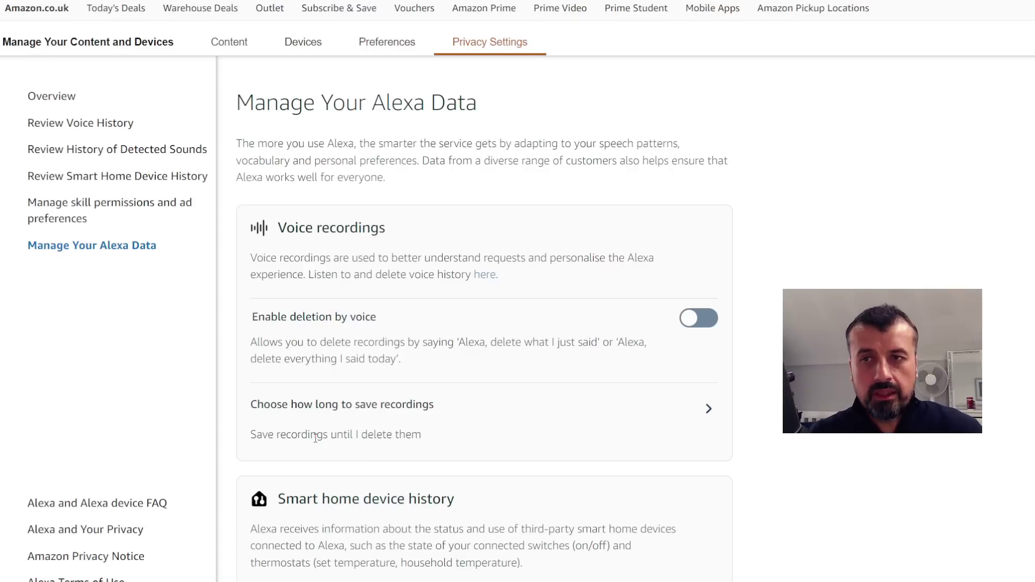
{"action": "left_click", "coordinate": [714, 423]}
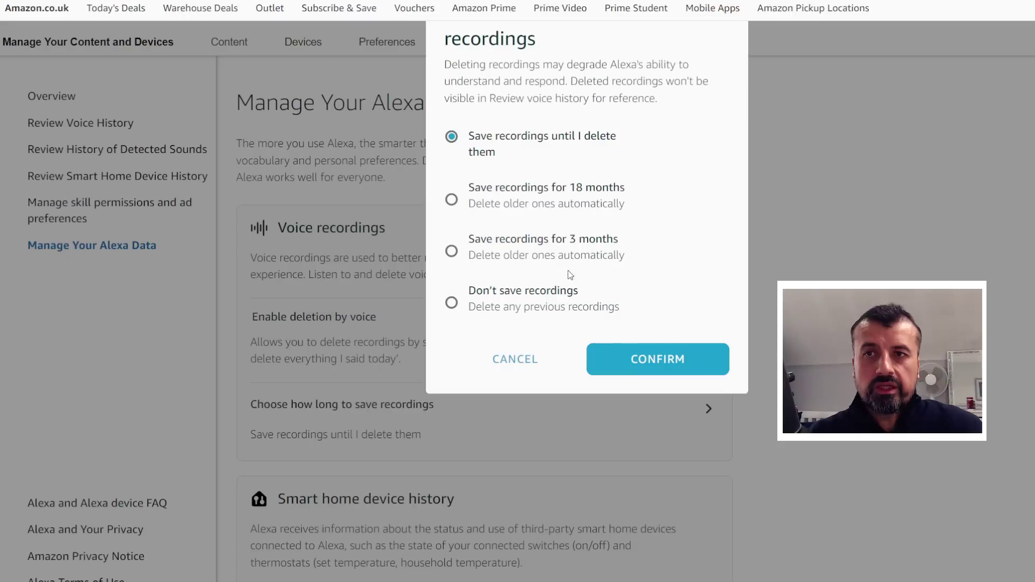
{"action": "left_click", "coordinate": [451, 303]}
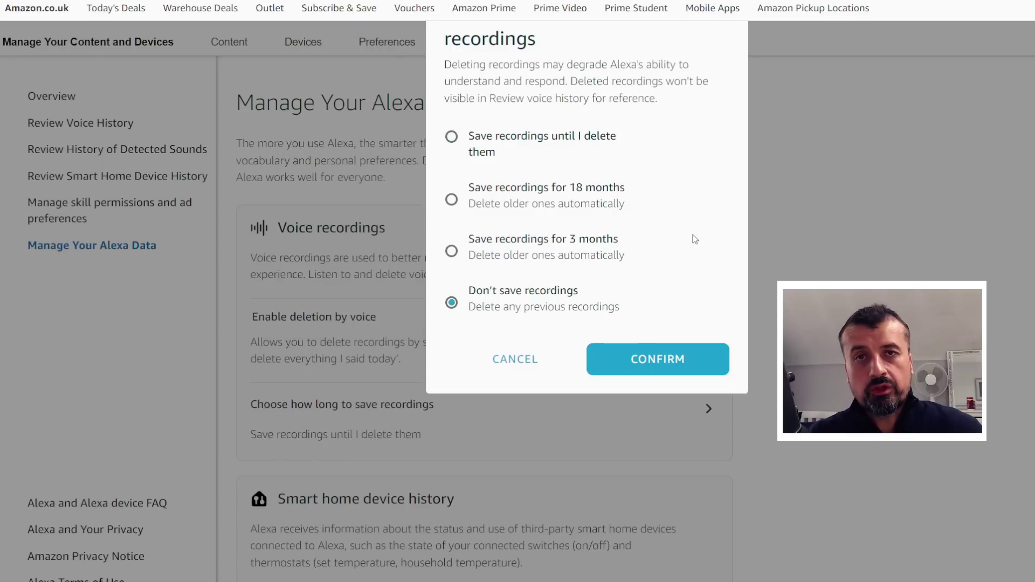